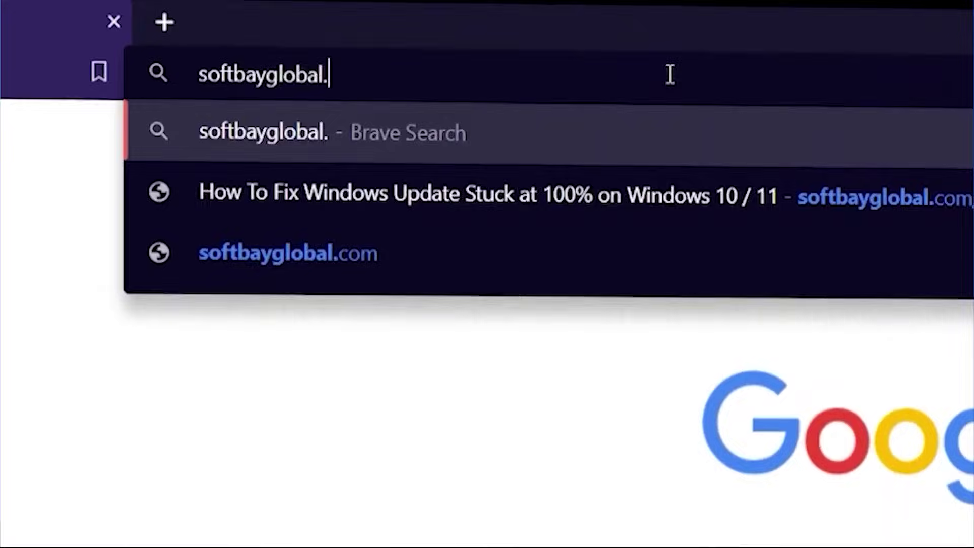
text(com)
Go to softbayglobal.com in Brave
key(Return)
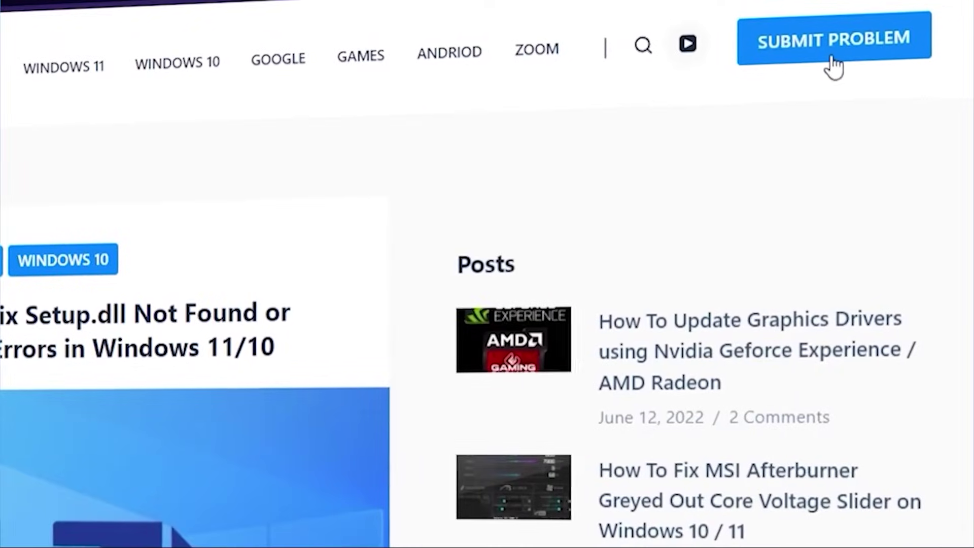
Open the Submit Problem form page on the Softbay site
click(834, 67)
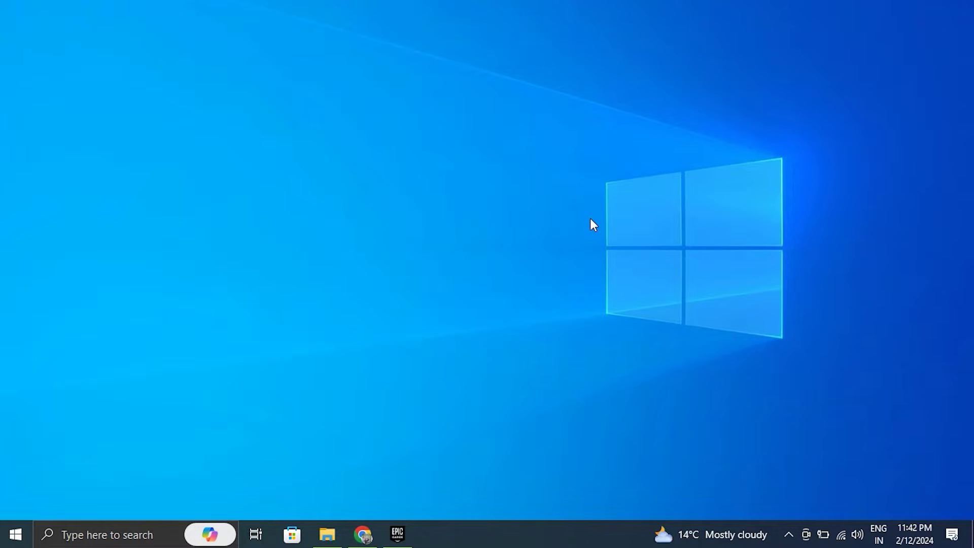
Open the Devices > Touchpad page in Windows Settings from the Start right-click menu
right_click(7, 534)
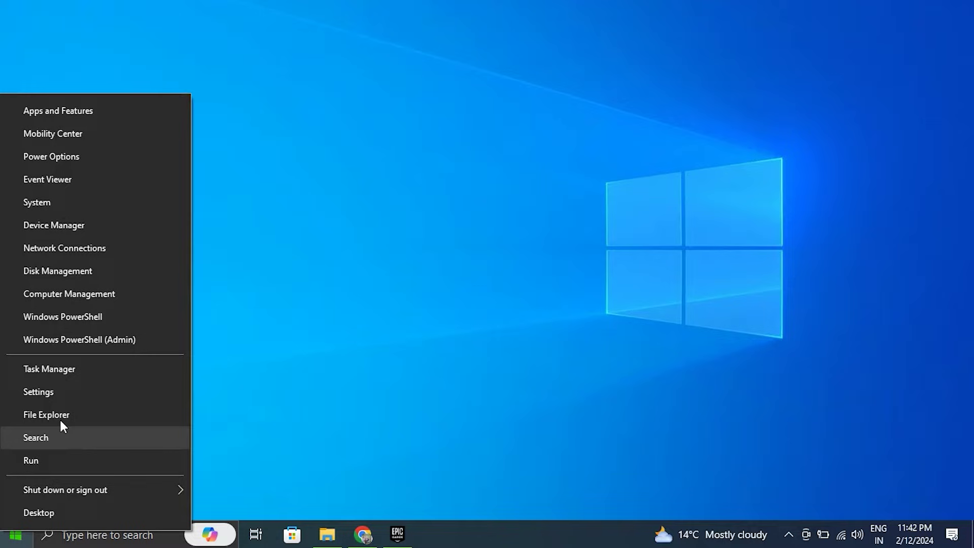
click(62, 392)
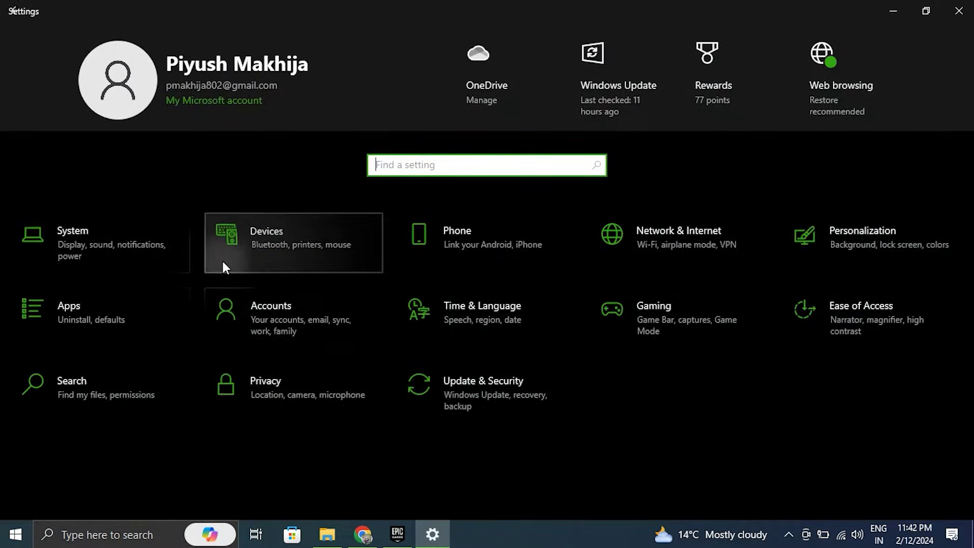
click(221, 260)
click(205, 262)
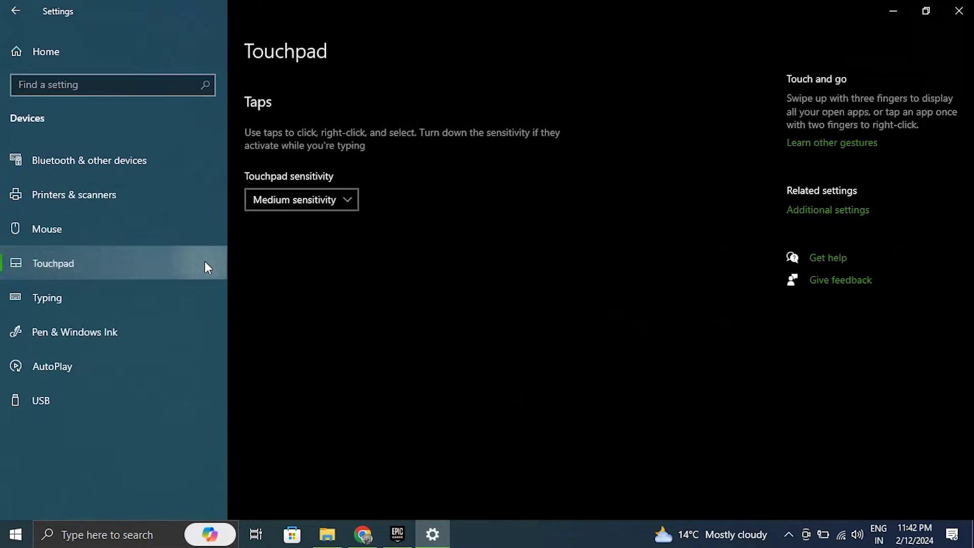
Try disabling the Synaptics TouchPad, then cancel Mouse Properties and close Settings
click(796, 212)
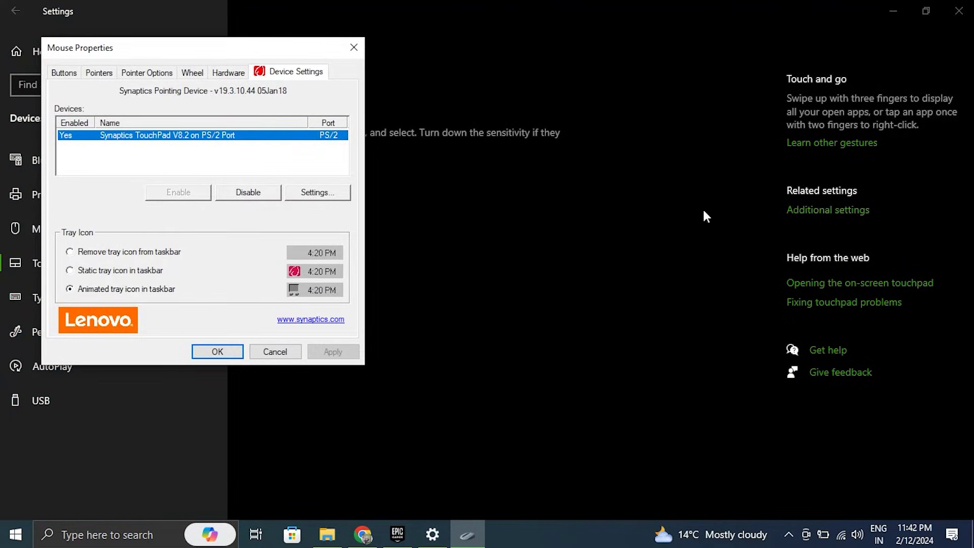
click(263, 192)
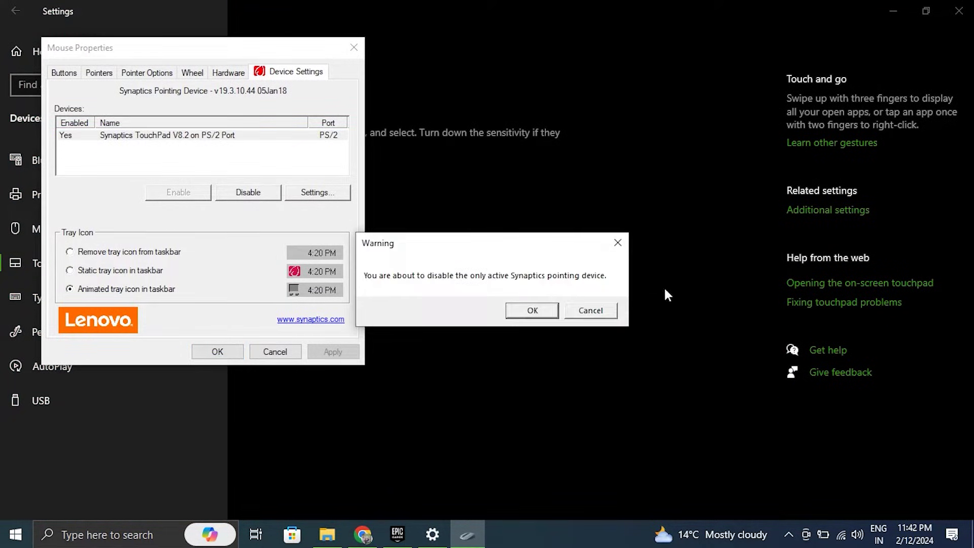
click(528, 309)
key(Return)
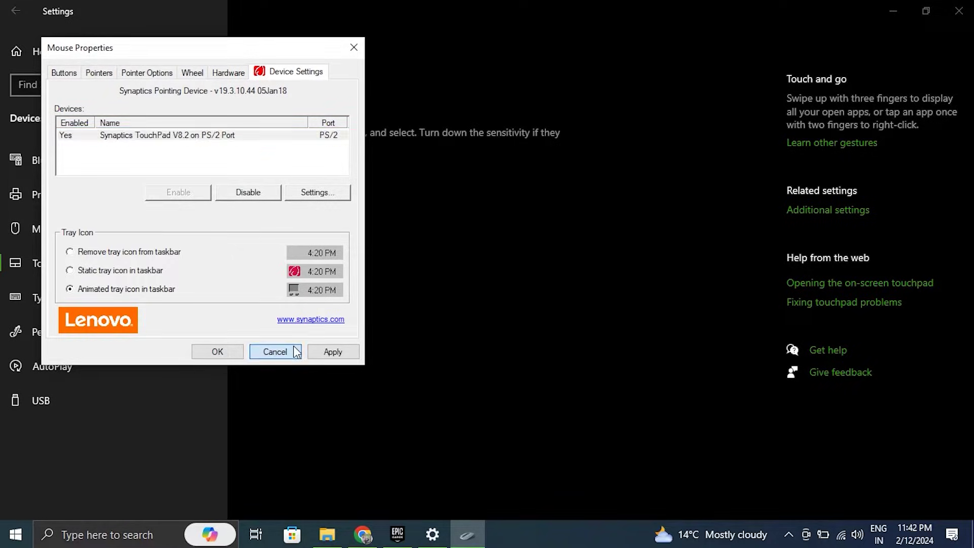
click(283, 351)
click(958, 12)
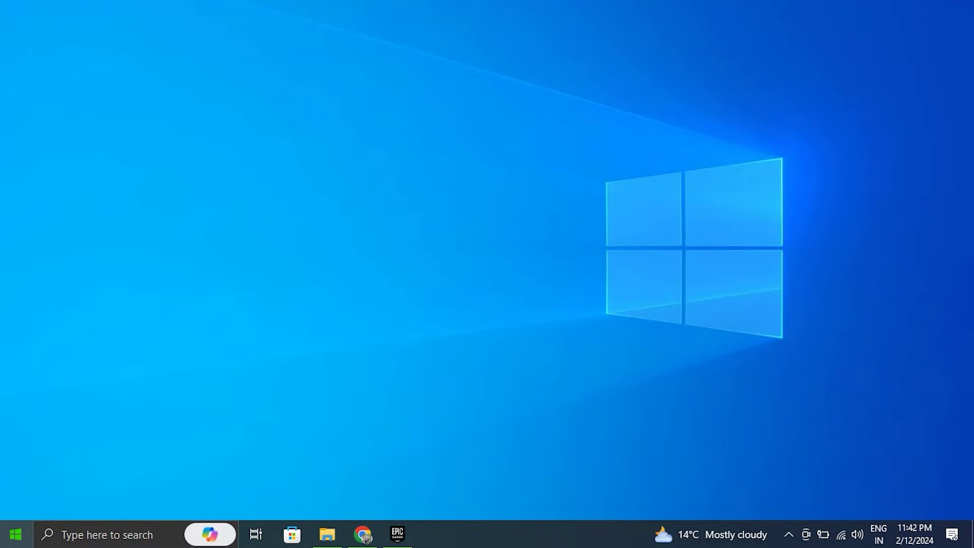
In Device Manager, search automatically for an updated Synaptics Pointing Device driver
right_click(15, 535)
click(76, 237)
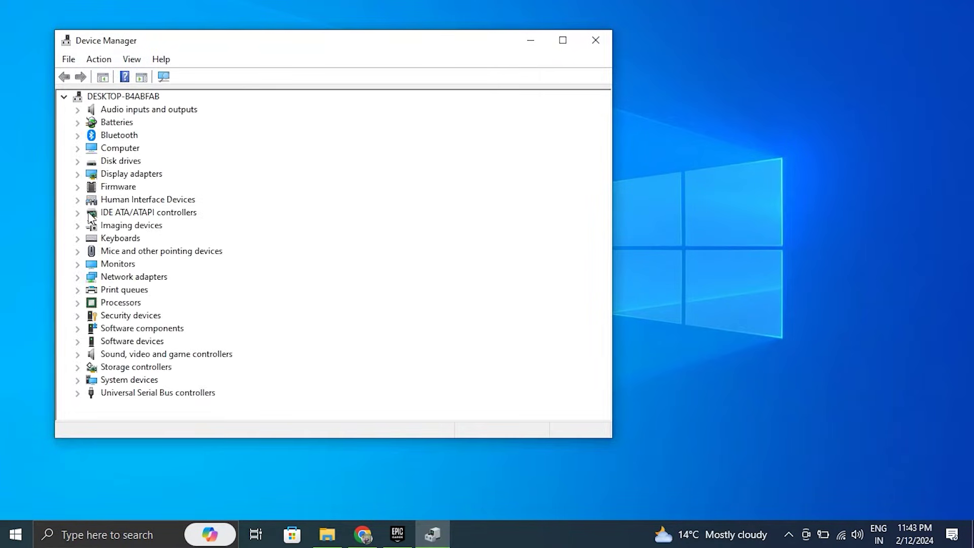
click(81, 251)
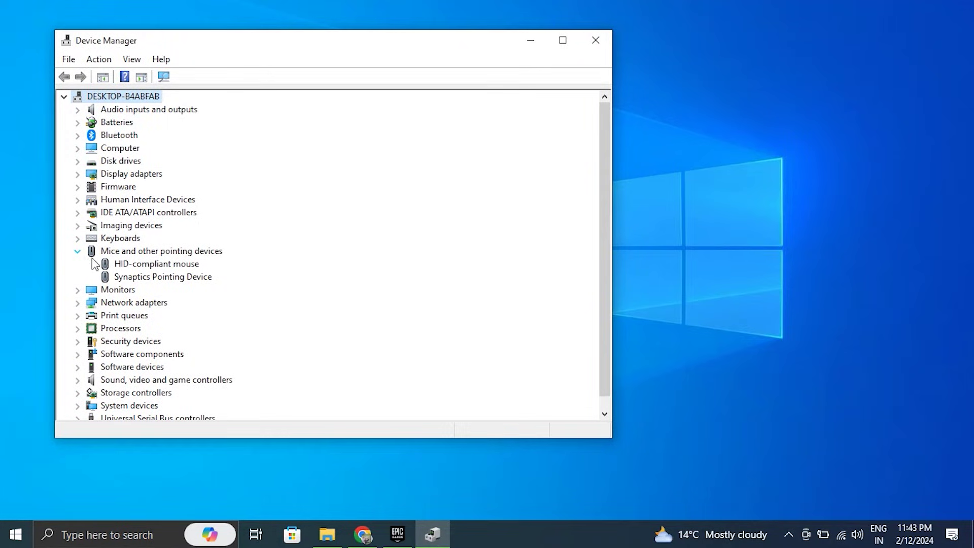
click(160, 281)
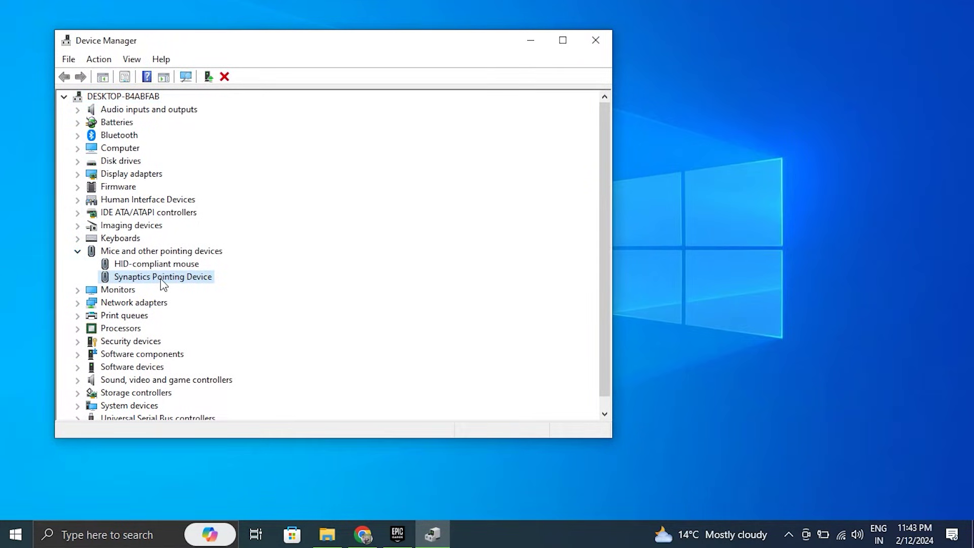
right_click(160, 281)
click(196, 284)
click(276, 219)
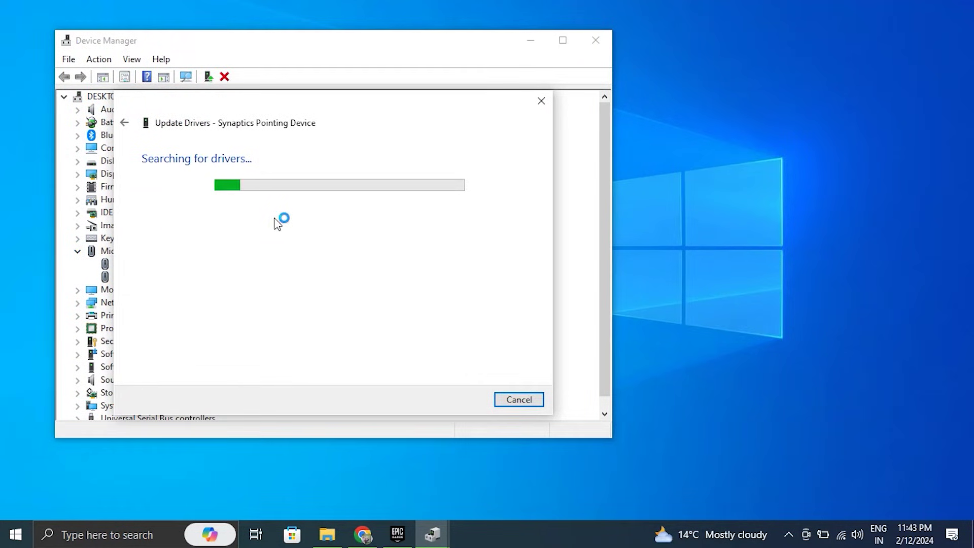
click(525, 401)
Start uninstalling the Synaptics Pointing Device with Delete driver ticked
right_click(181, 282)
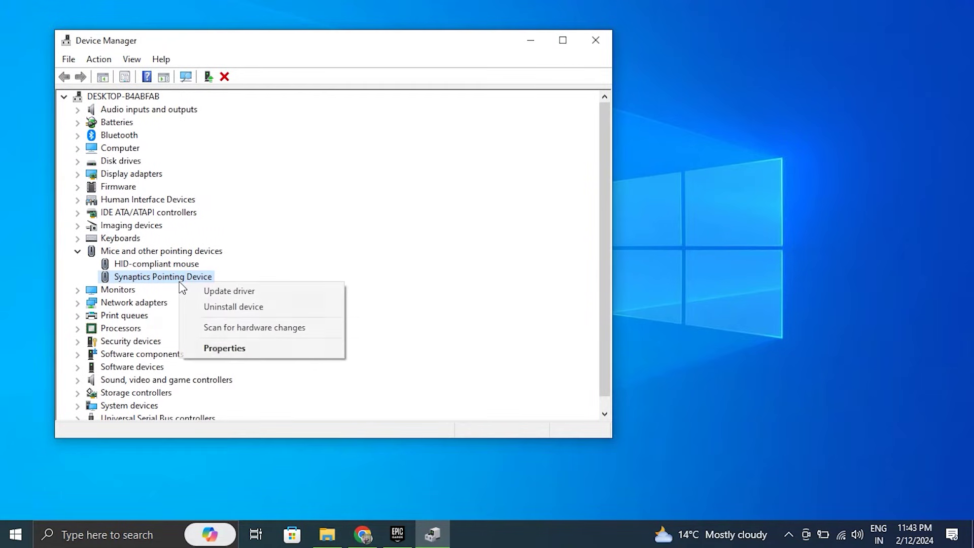
click(251, 307)
click(379, 282)
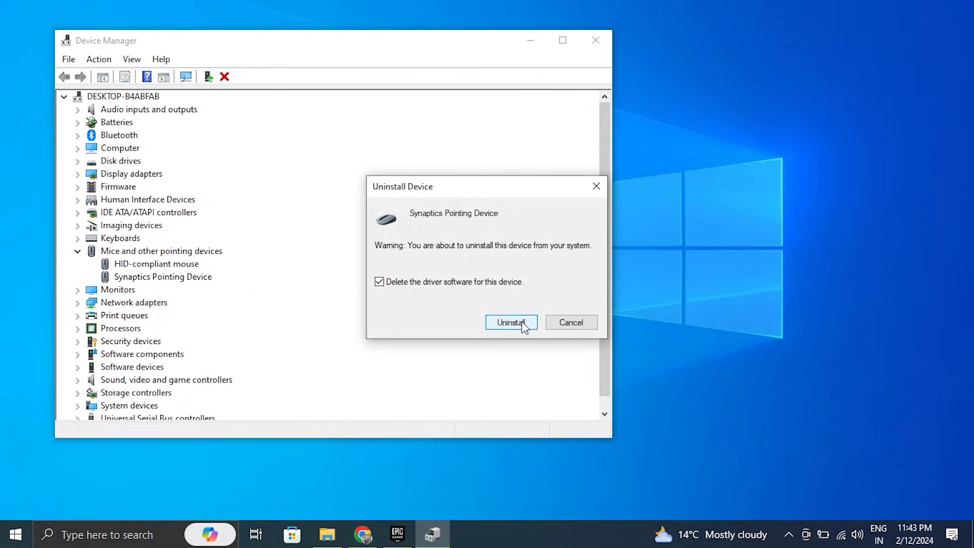
Dismiss the Start power options, cancel the Synaptics uninstall and close Device Manager
click(16, 535)
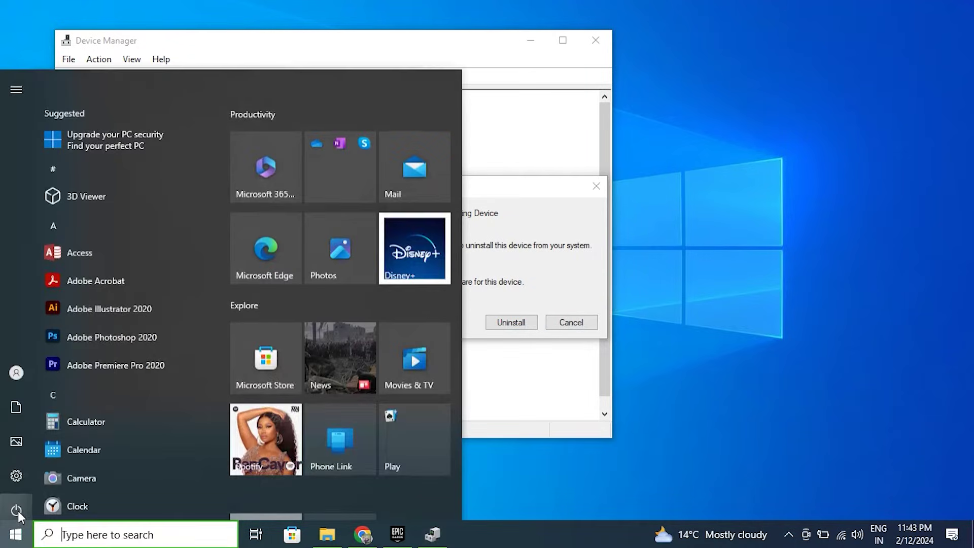
click(16, 502)
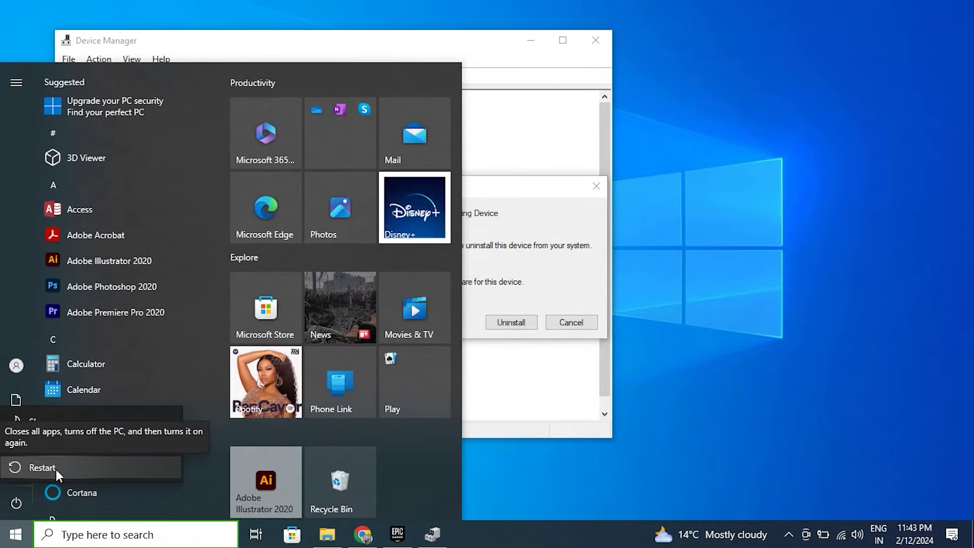
key(Escape)
key(Escape)
click(580, 326)
click(596, 40)
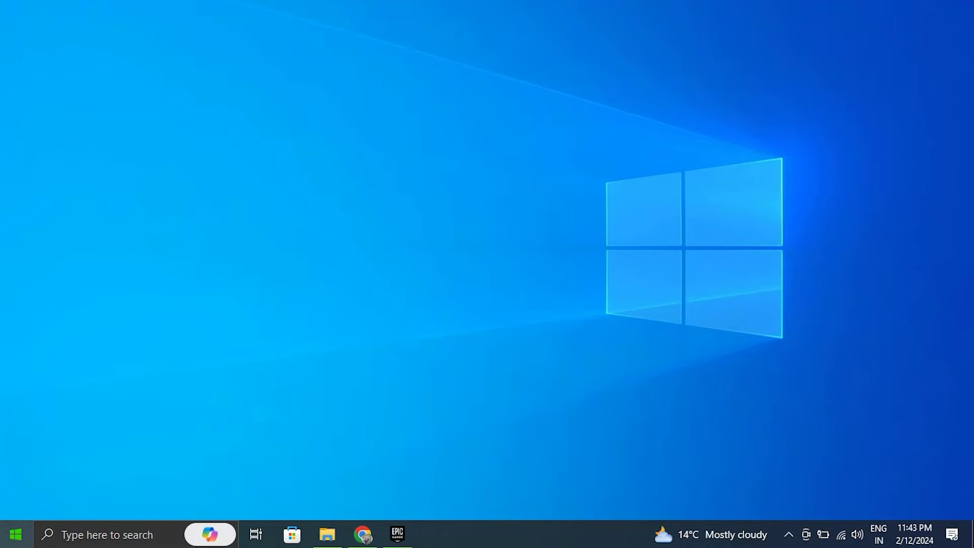
Confirm Virus & threat protection shows no threats, then close Windows Security and Settings
right_click(2, 543)
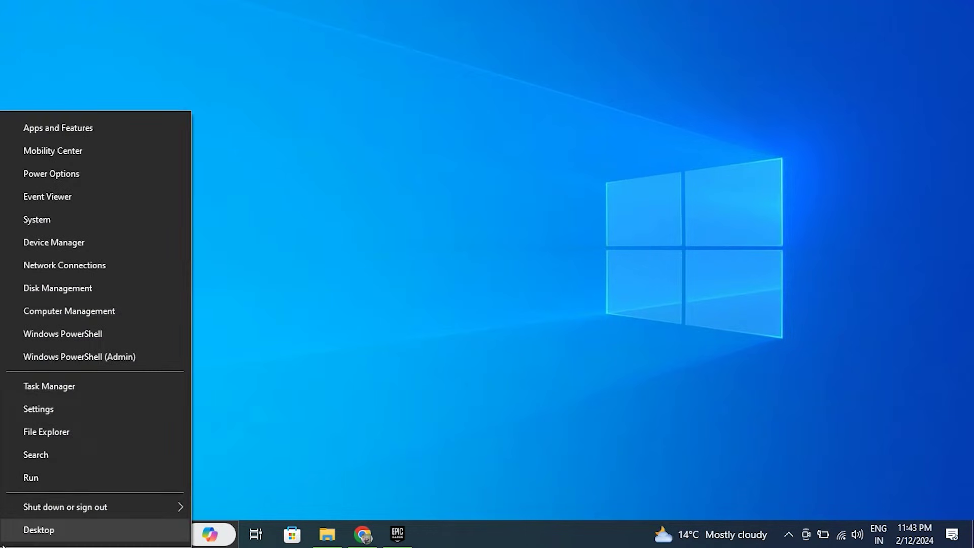
click(51, 406)
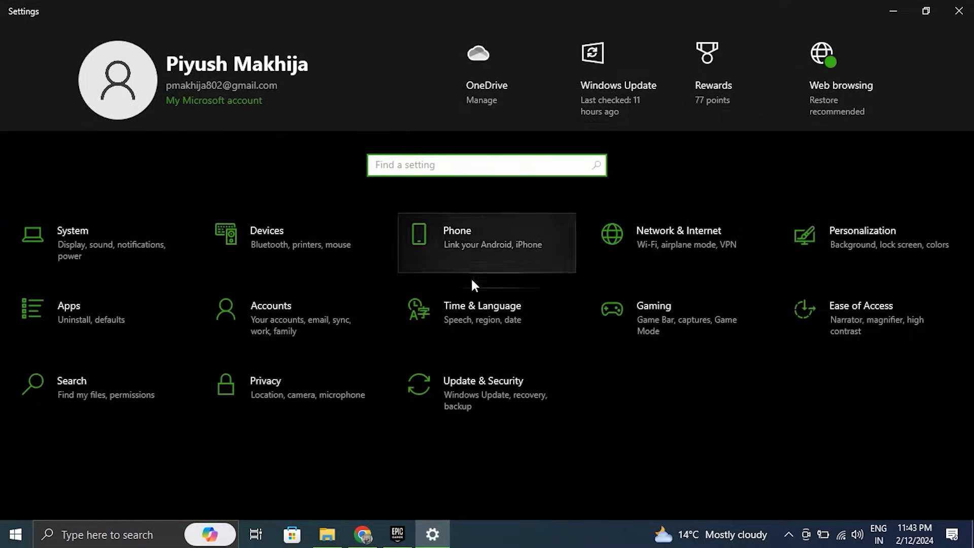
click(477, 390)
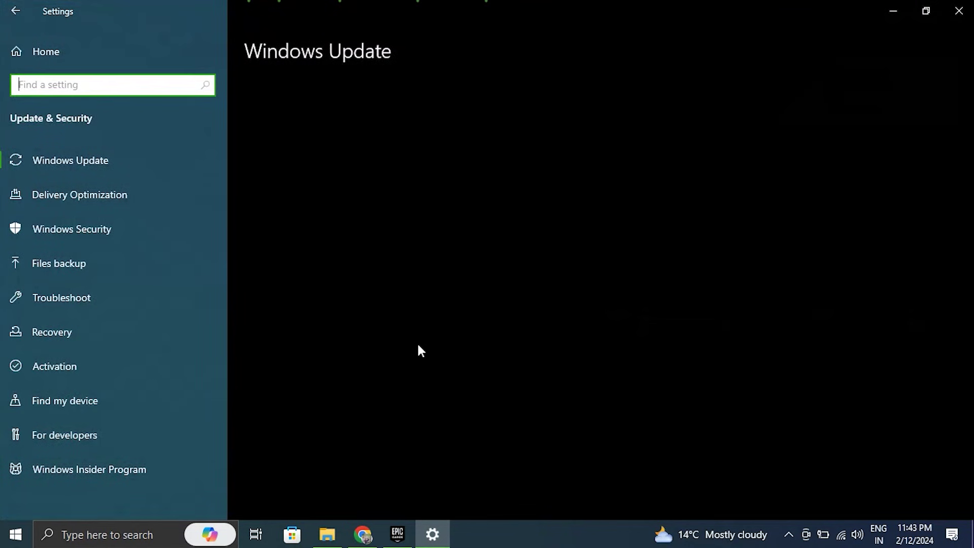
click(114, 221)
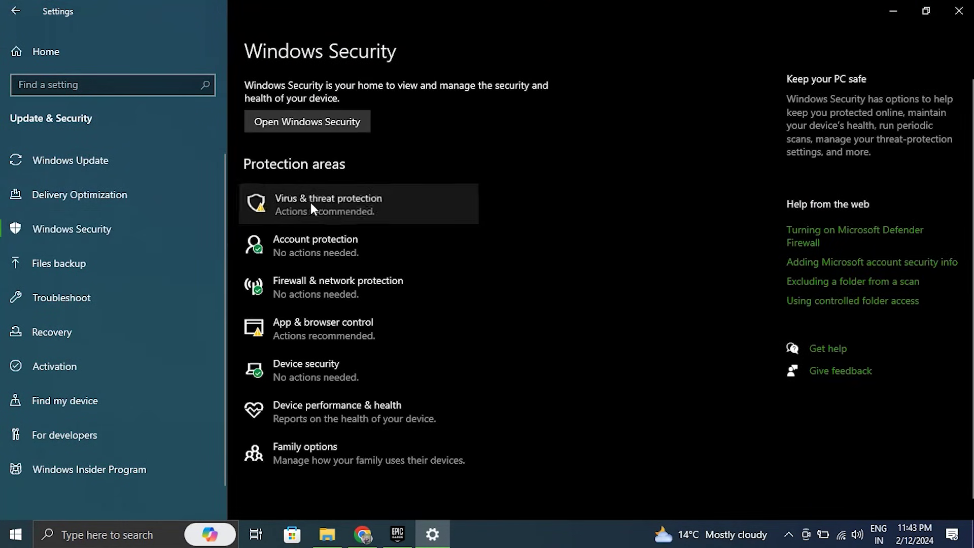
click(310, 204)
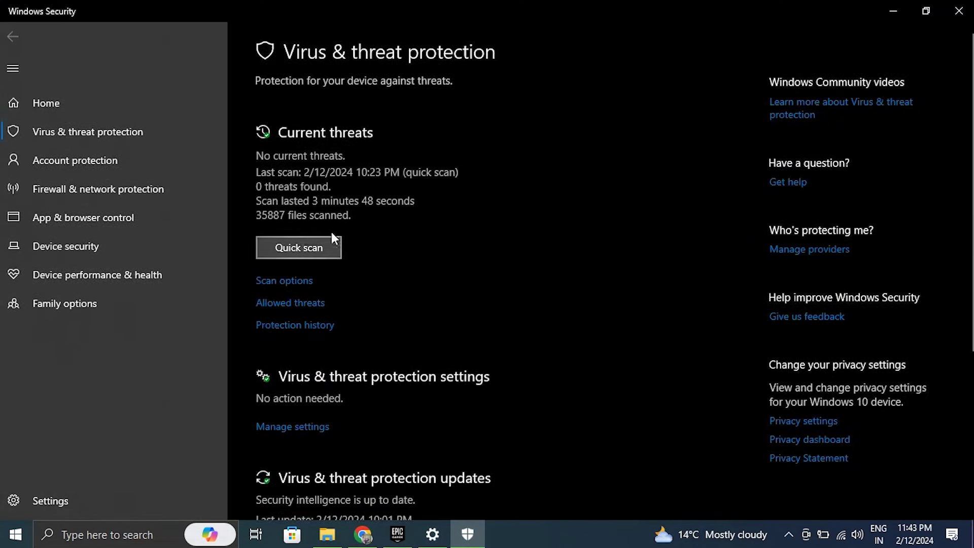
click(959, 11)
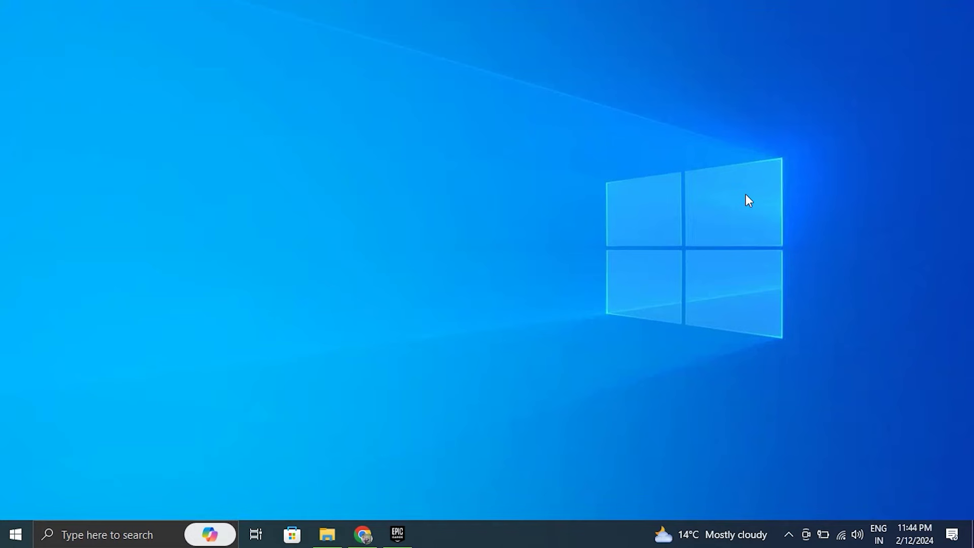
Start a Windows Update check from Settings opened with Win+I
key(super+i)
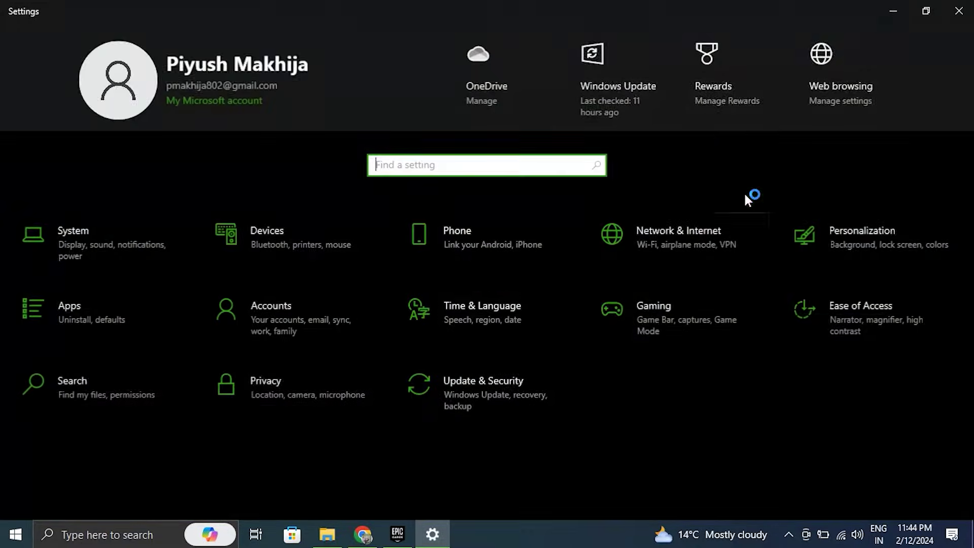
click(602, 63)
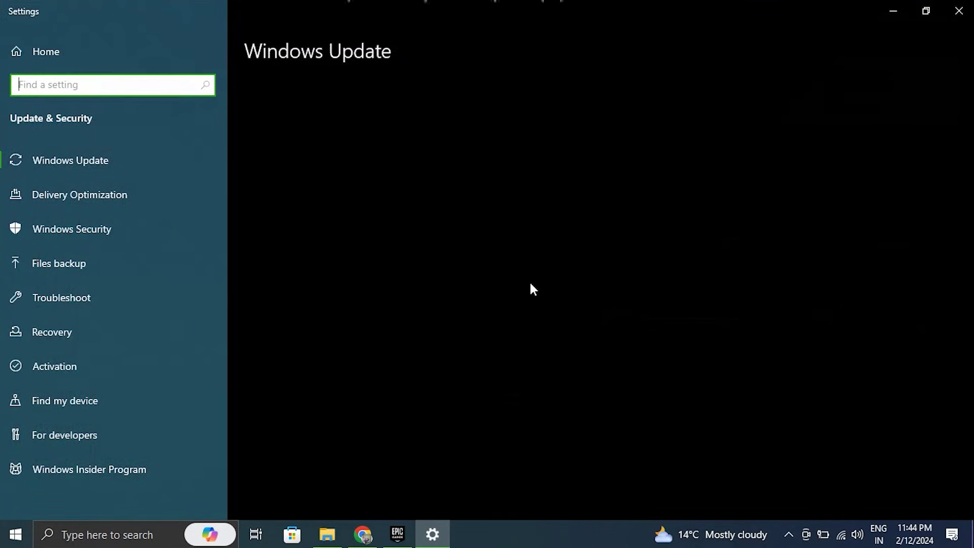
click(324, 136)
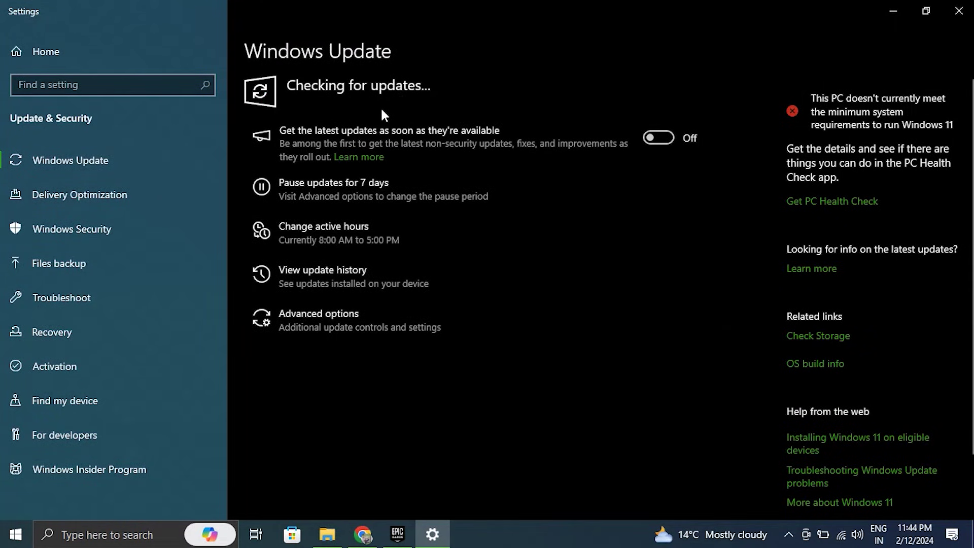
click(958, 11)
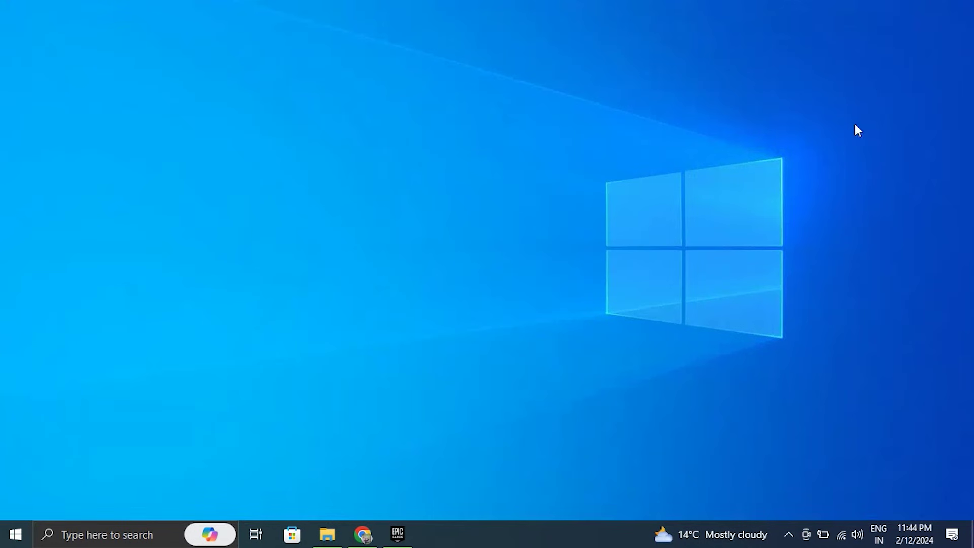